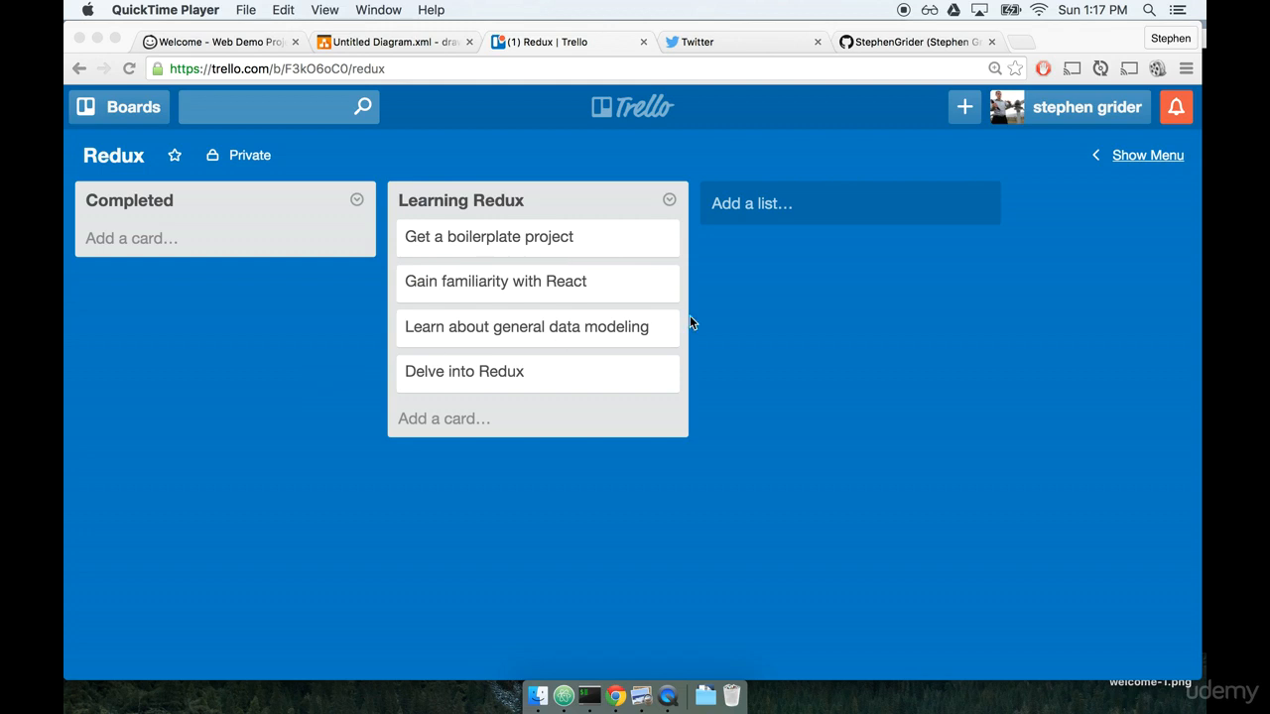
- Bring the Chrome window with the Trello Redux board to the front
click(824, 306)
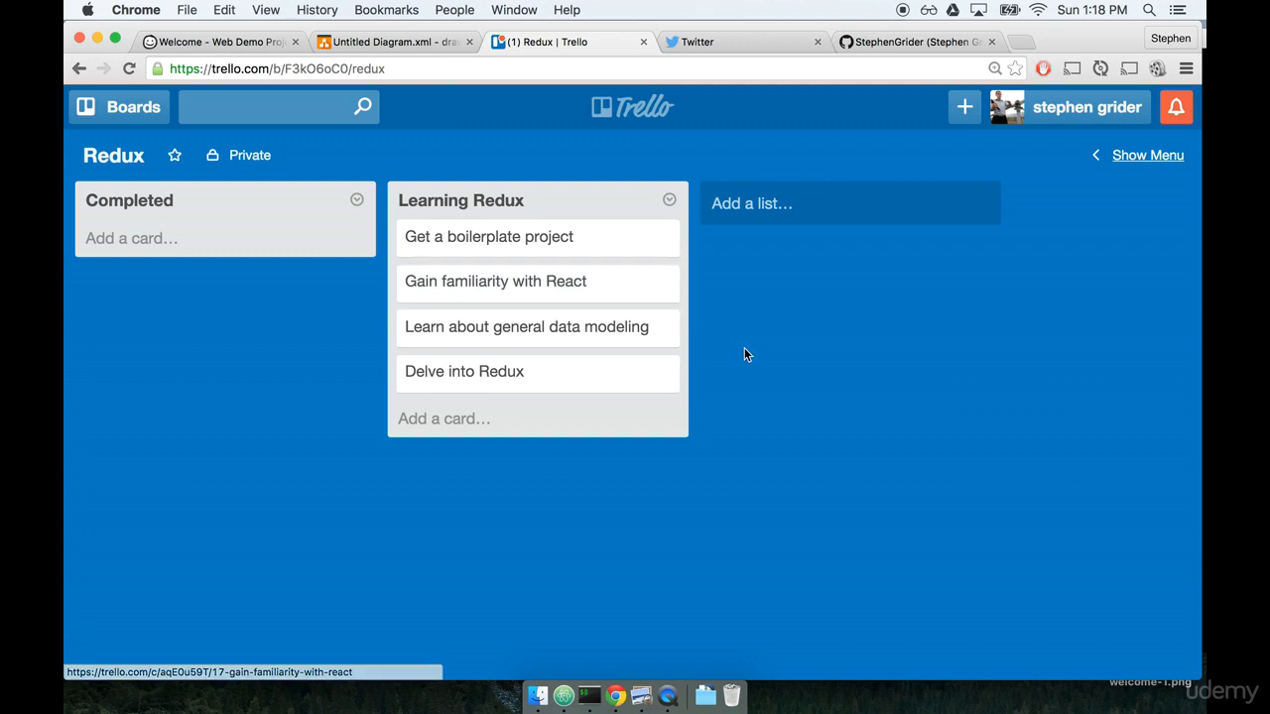
click(641, 694)
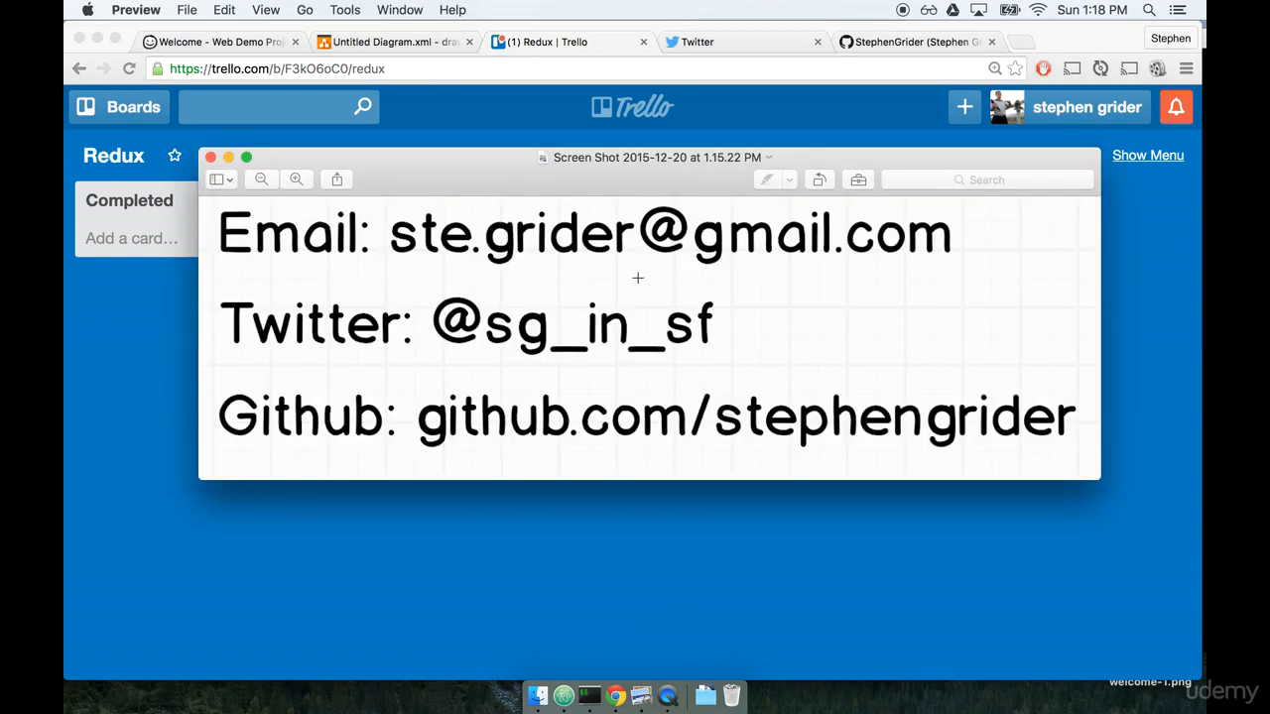
drag(611, 157, 613, 190)
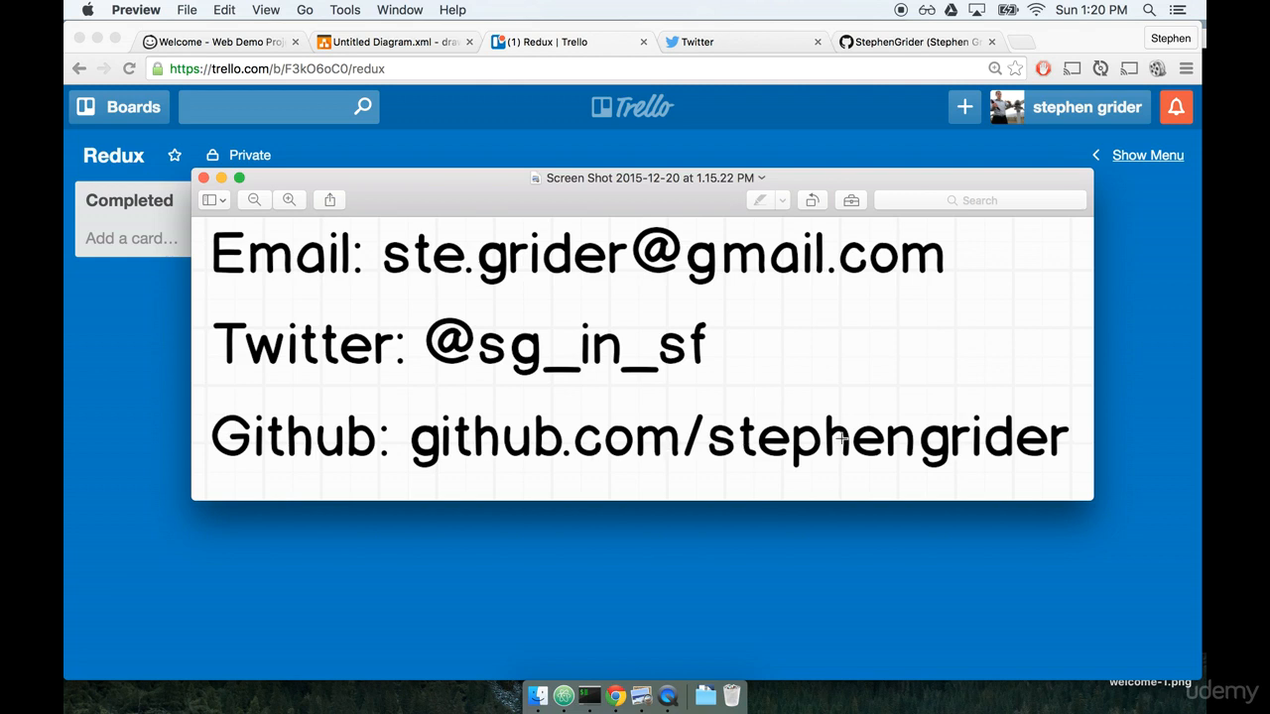
- On the GitHub profile, browse the full repository list and return to the overview
click(892, 42)
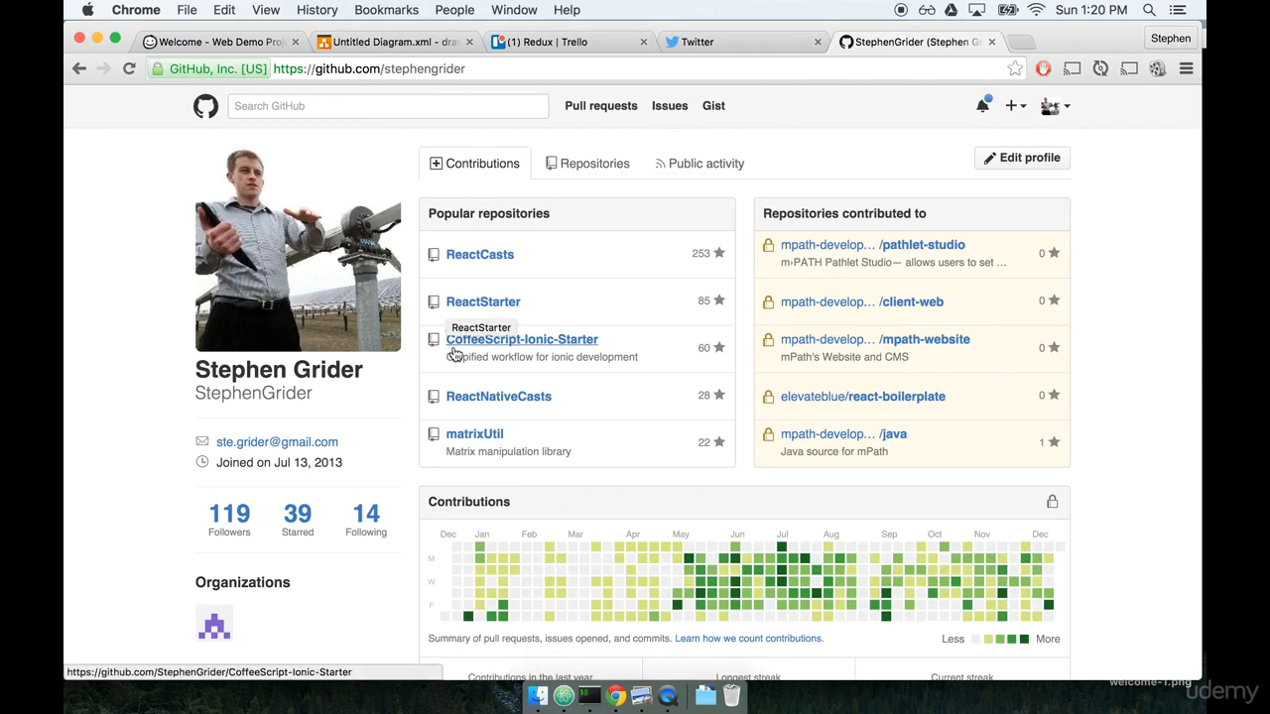
click(585, 163)
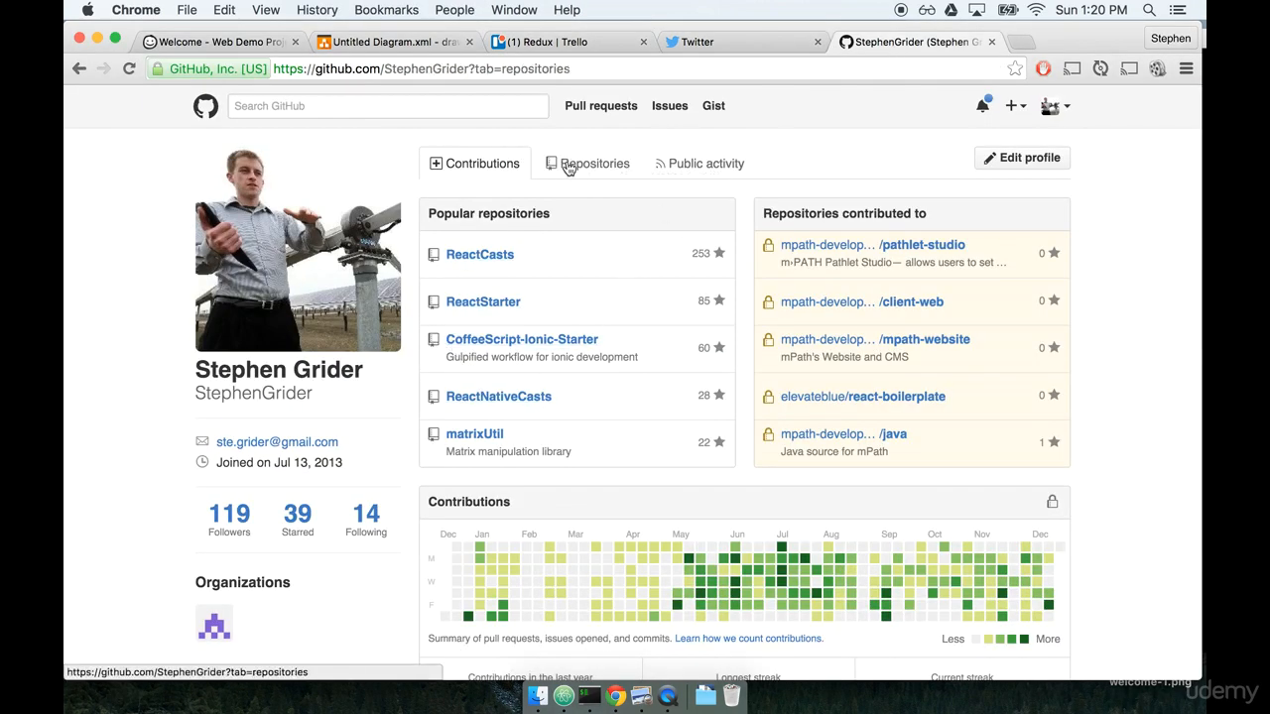
scroll(598, 288, down, 3)
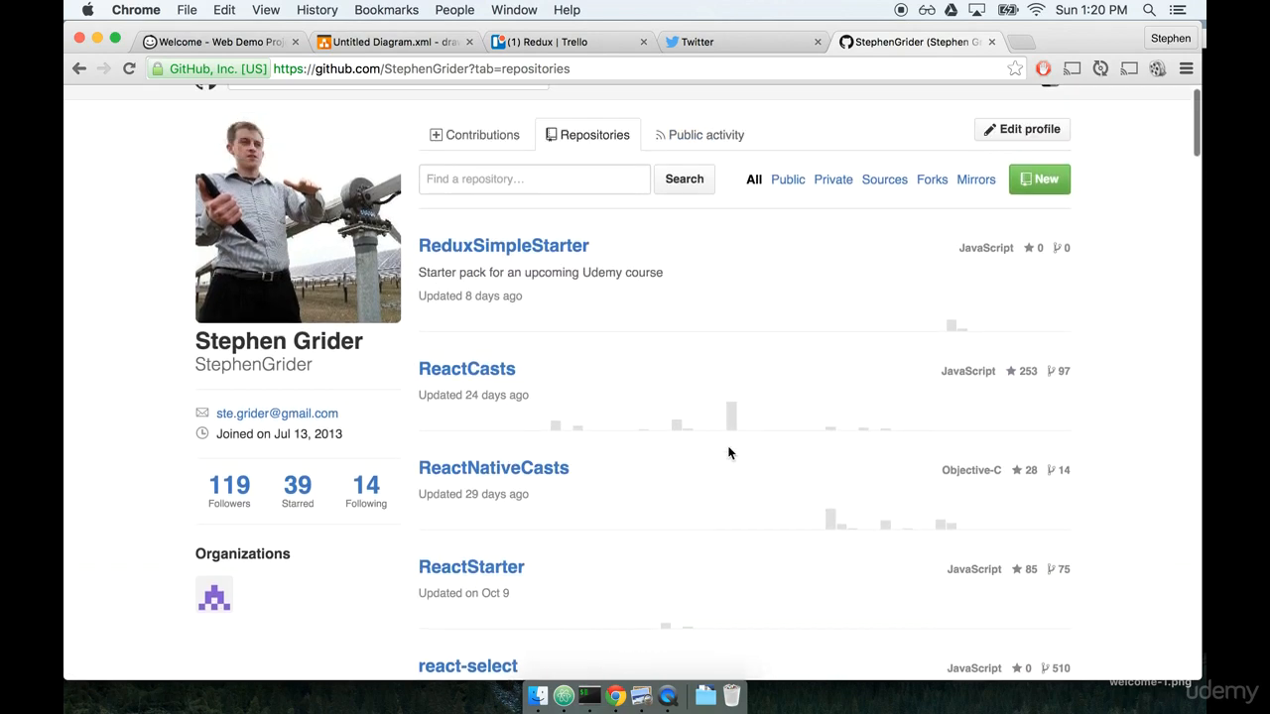
scroll(639, 491, up, 3)
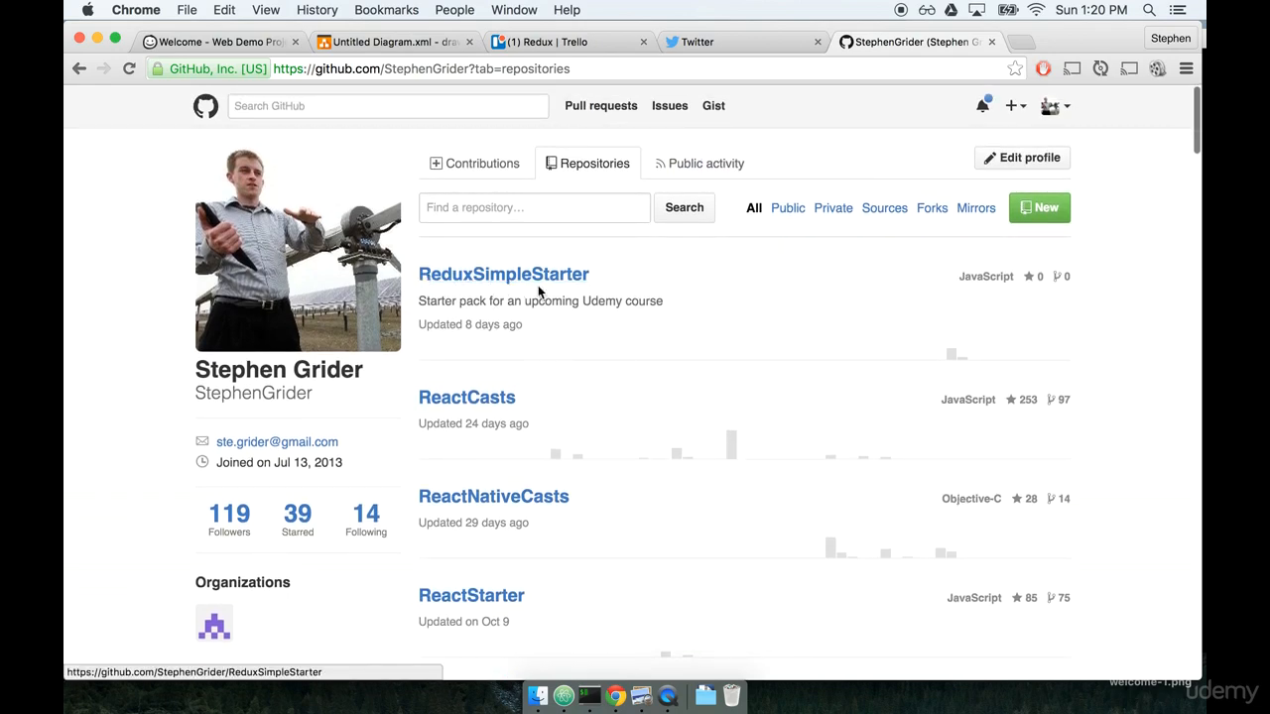
key(cmd+Left)
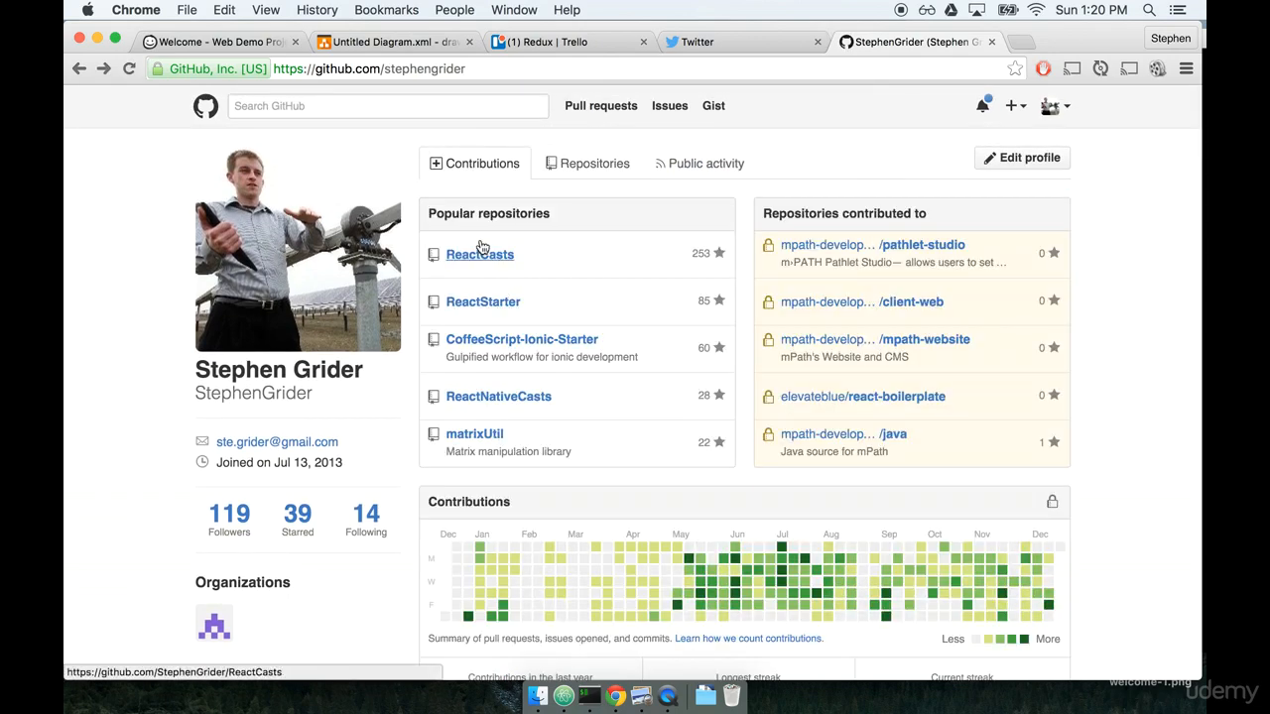